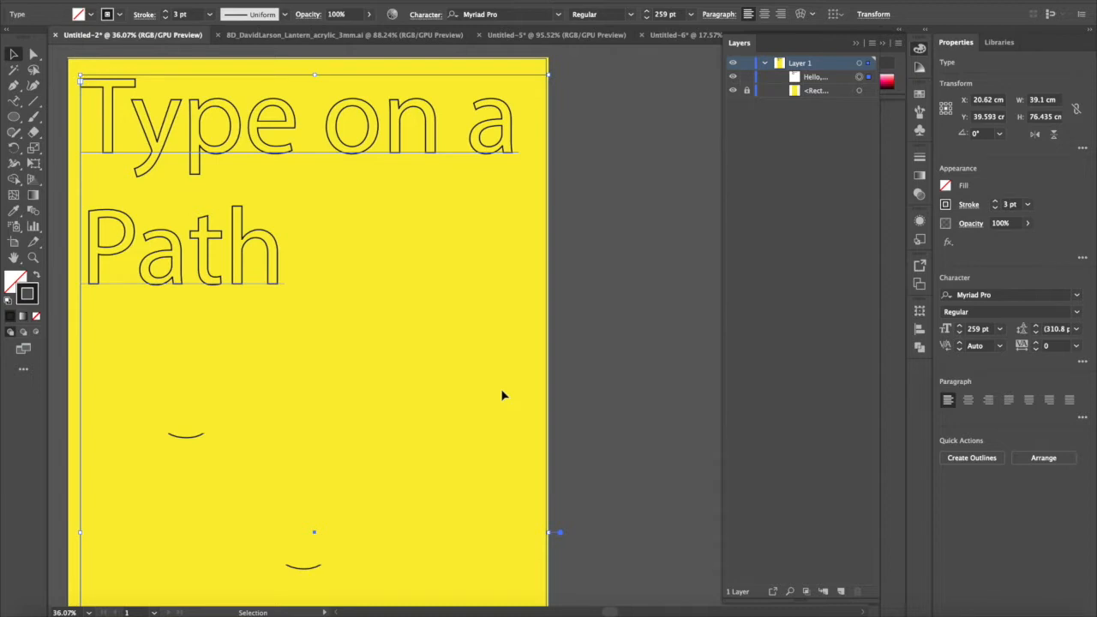
# Step: Switch to the Untitled-5 document containing the round school emblem
pyautogui.click(663, 39)
pyautogui.click(561, 39)
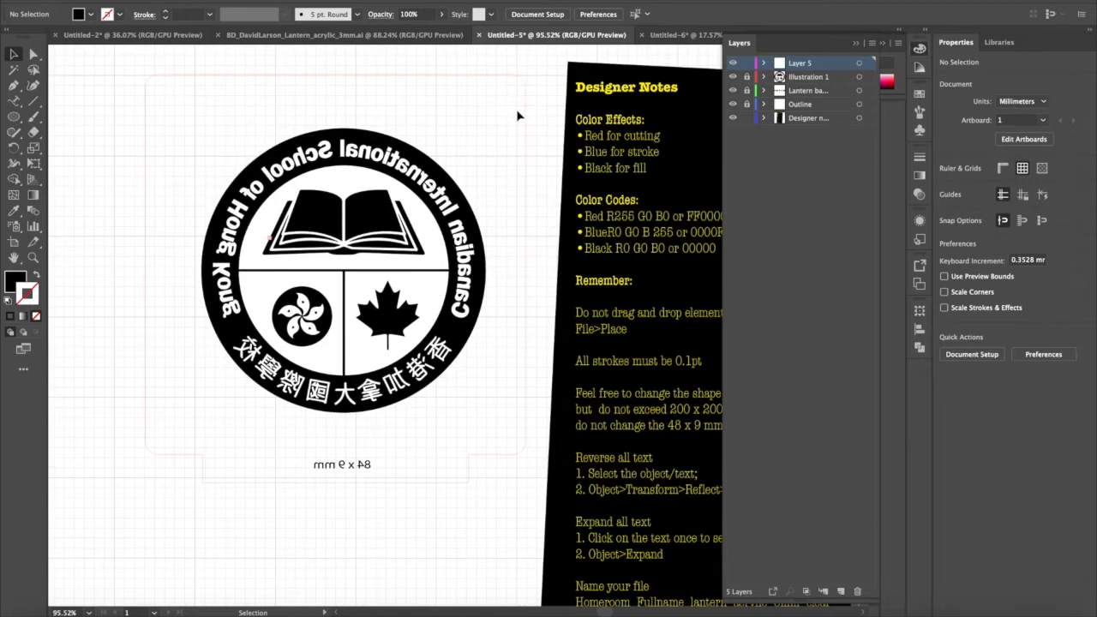
pyautogui.click(31, 101)
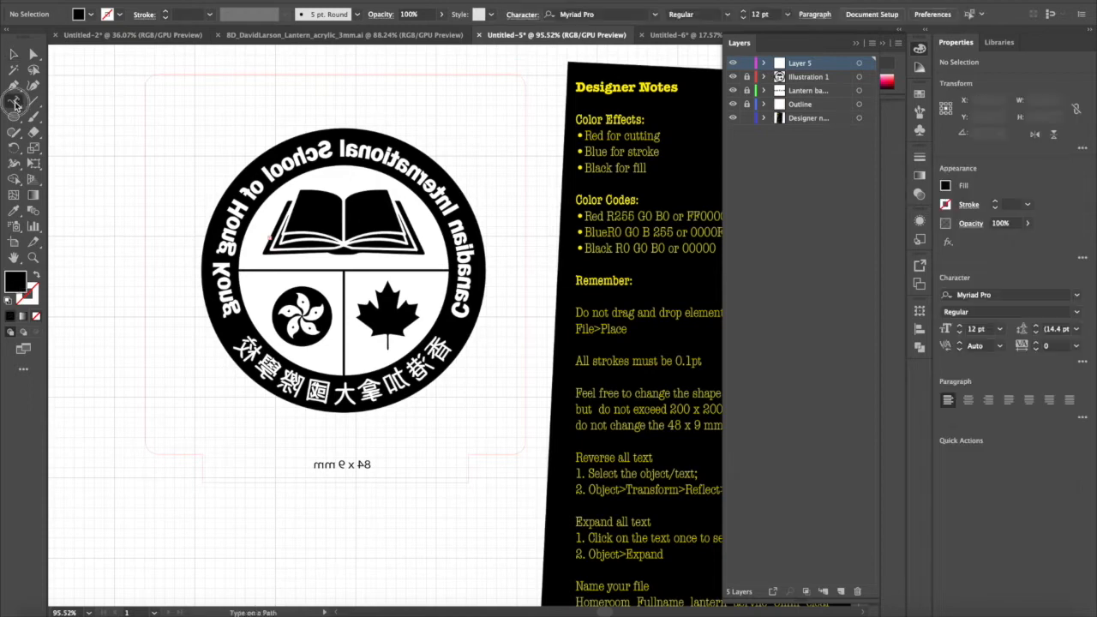
pyautogui.click(77, 101)
pyautogui.moveTo(165, 88); pyautogui.dragTo(506, 120)
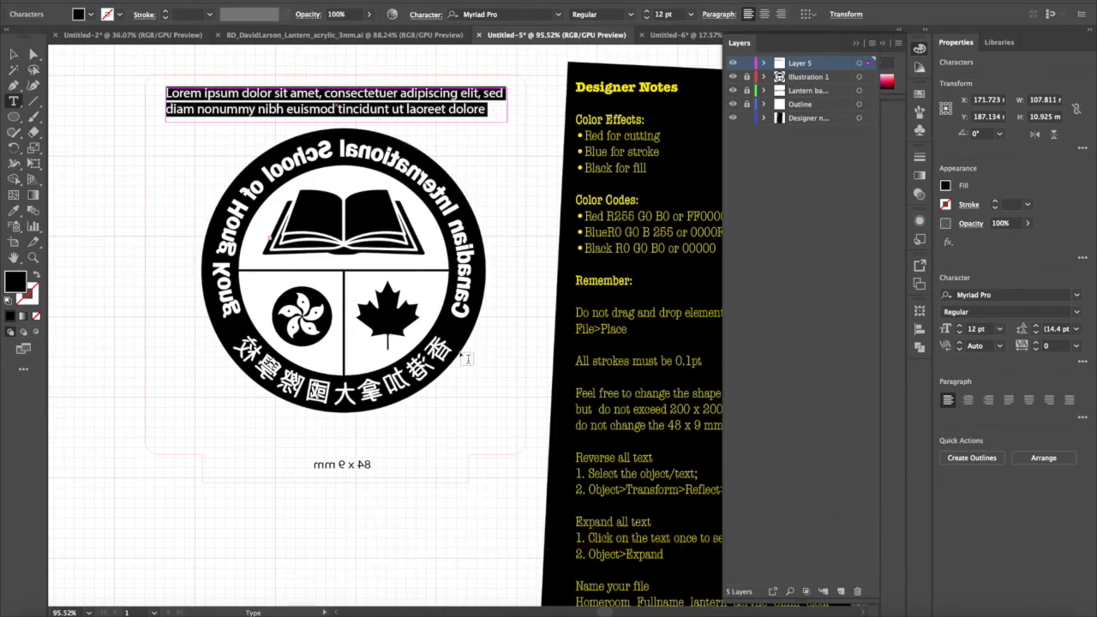
pyautogui.press('super+z')
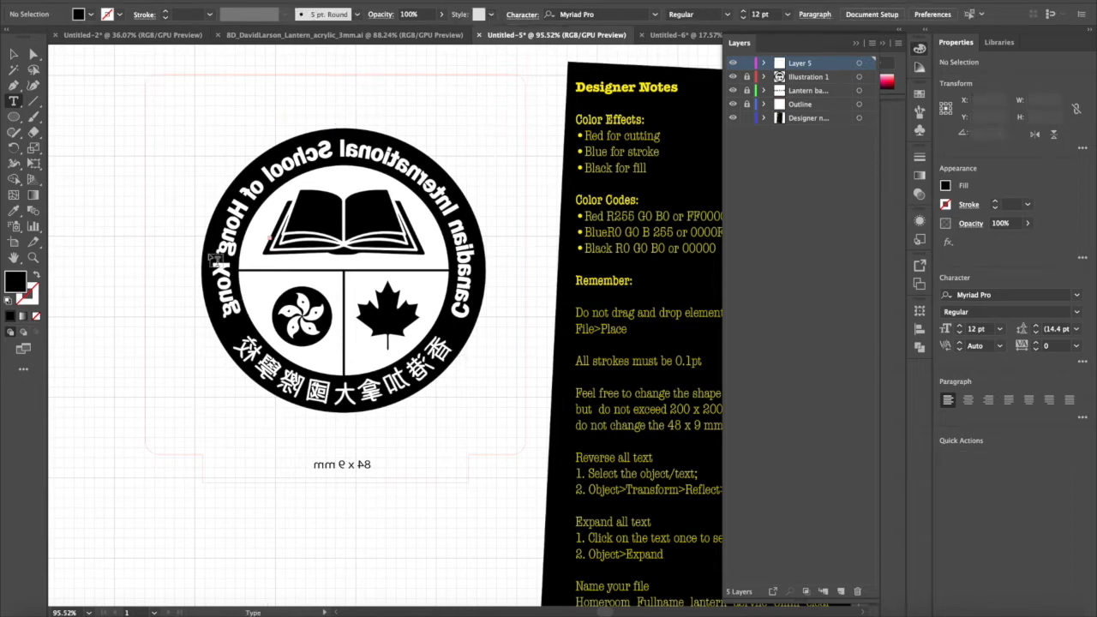
# Step: Draw a circle about 99.6 mm in diameter and place it centred over the round school emblem as a text path
pyautogui.click(13, 102)
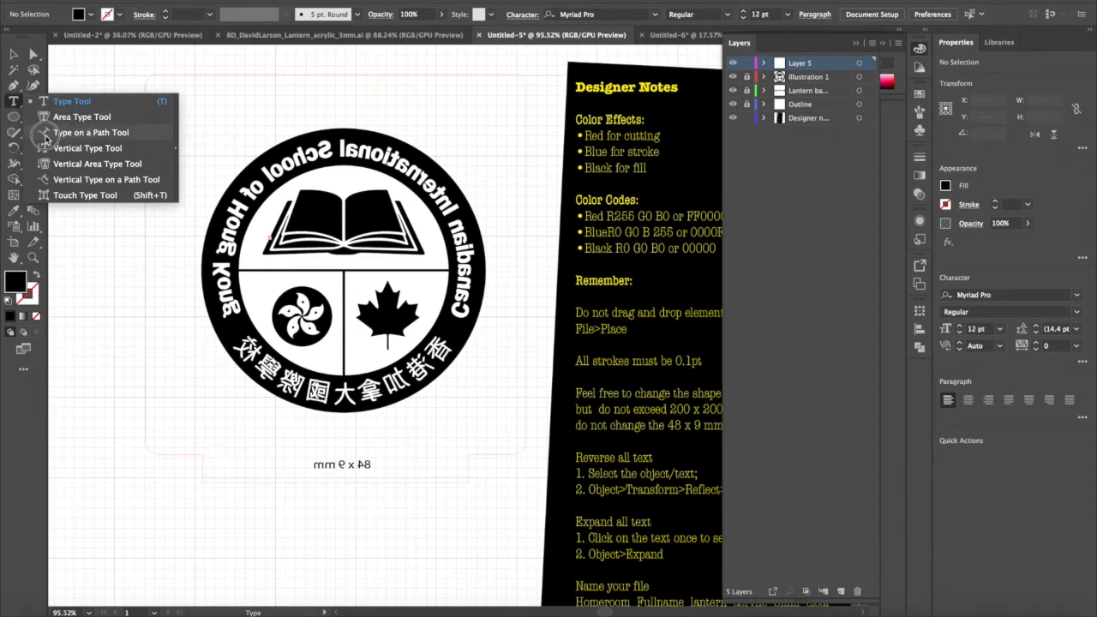
pyautogui.click(48, 132)
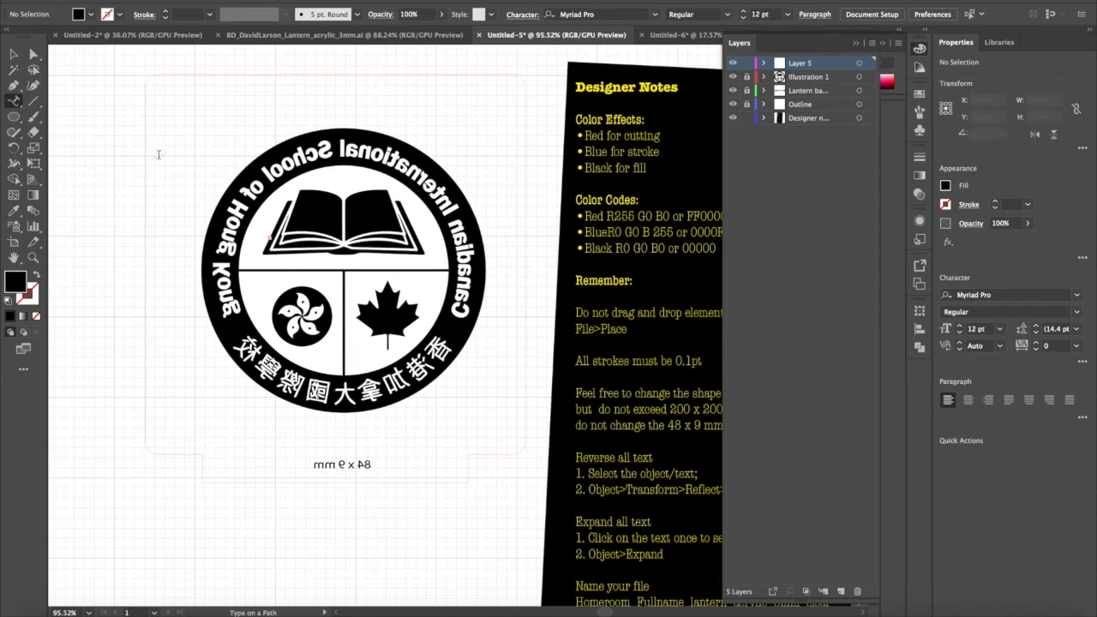
pyautogui.moveTo(16, 120); pyautogui.dragTo(78, 144)
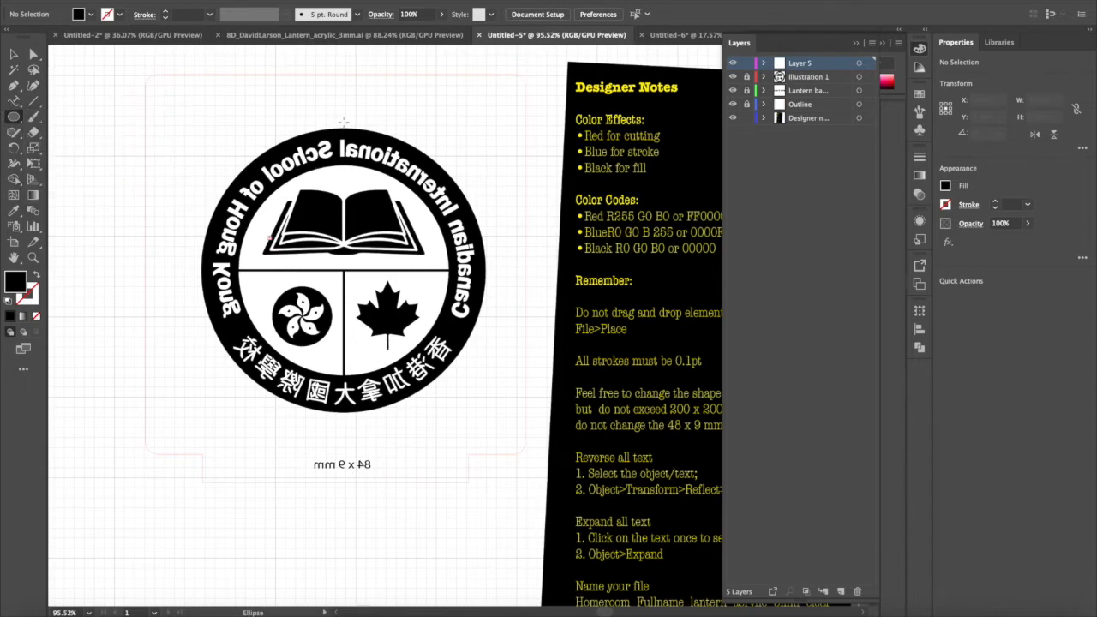
pyautogui.moveTo(343, 121); pyautogui.dragTo(342, 437)
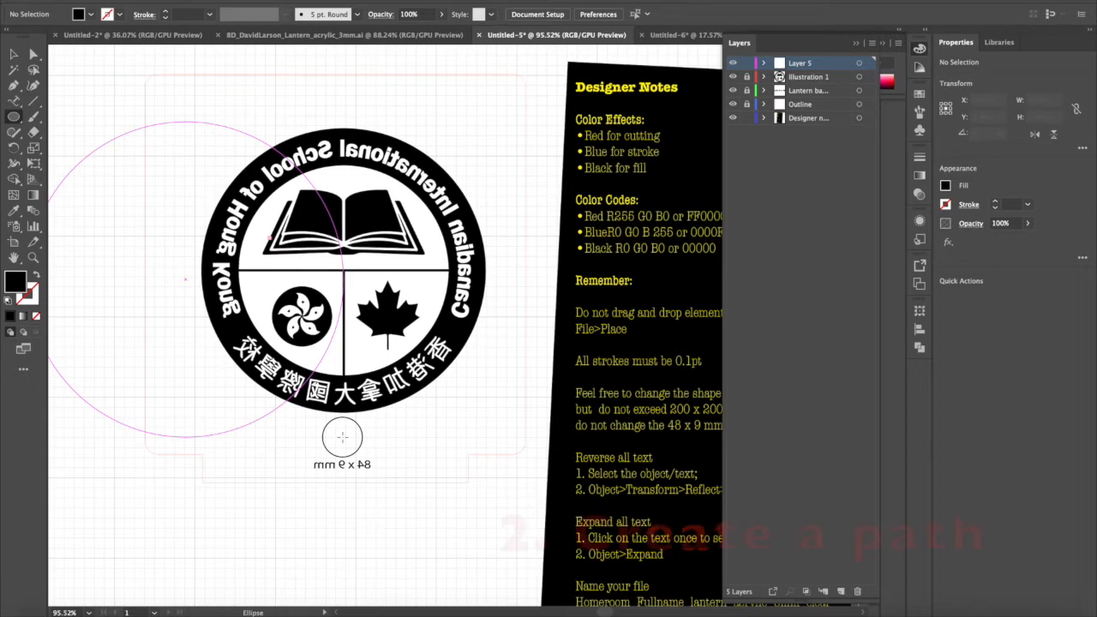
pyautogui.moveTo(341, 438); pyautogui.dragTo(342, 438)
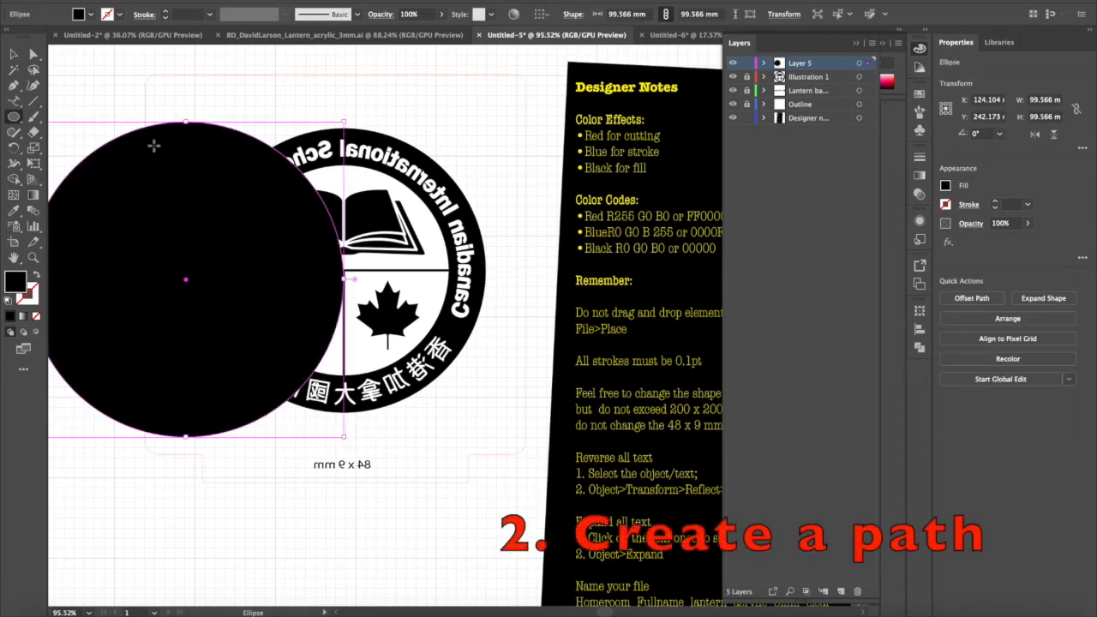
pyautogui.click(16, 56)
pyautogui.moveTo(182, 196); pyautogui.dragTo(334, 187)
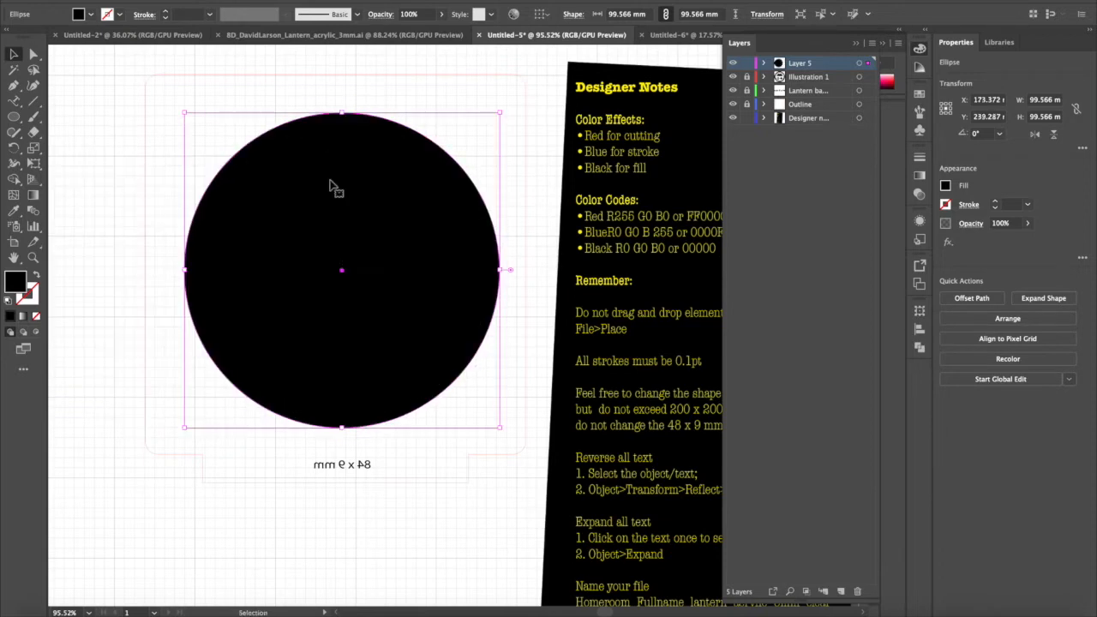
# Step: Add the text "Happy Year of the Rat" along the circle's path, starting at its left side
pyautogui.click(12, 103)
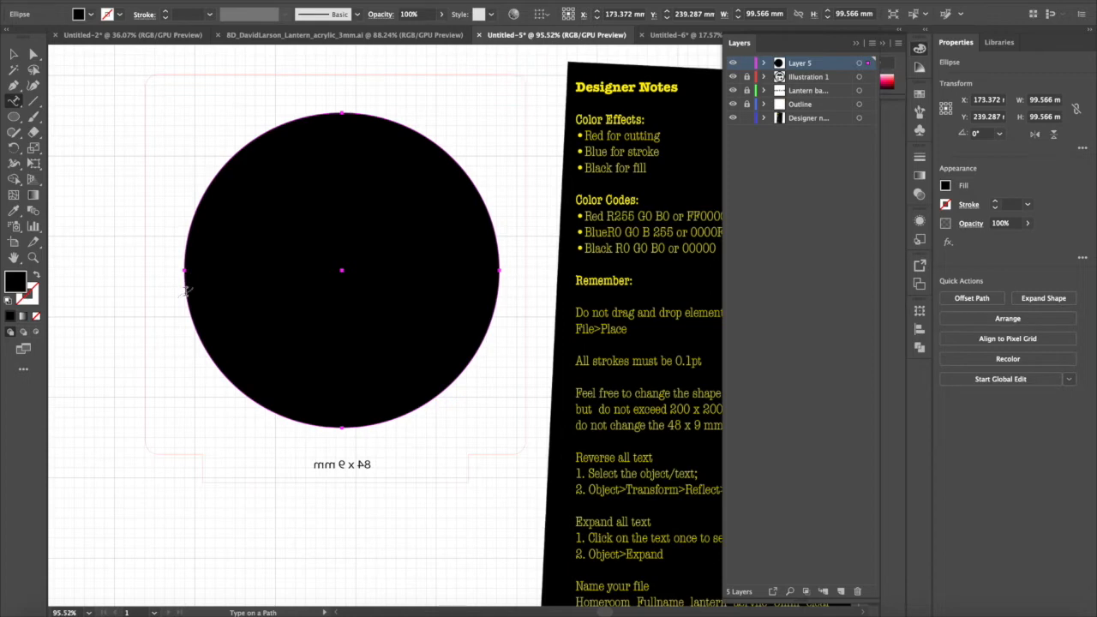
pyautogui.click(185, 292)
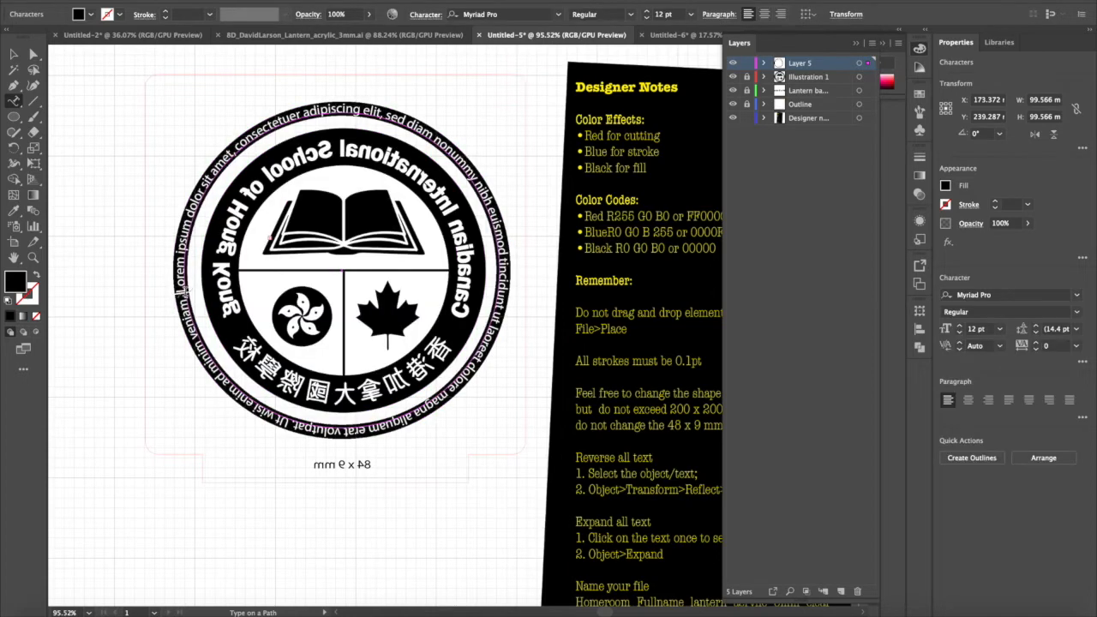
pyautogui.write('Happy Year of the Rat')
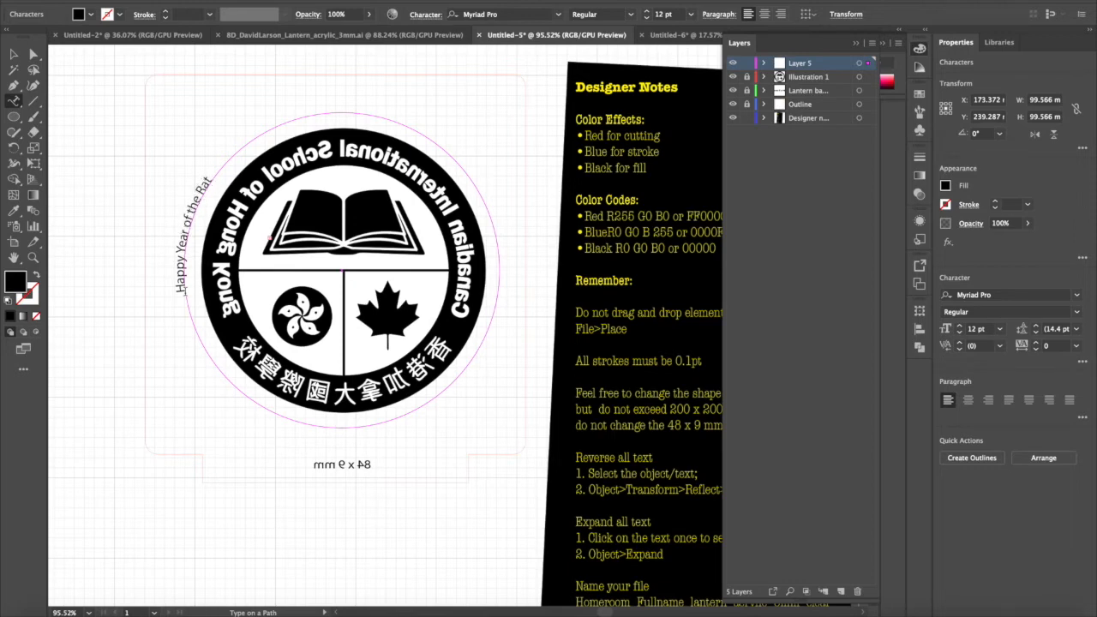
# Step: Set the path text in Treasure Map Deadhand at 35 pt and shift it along the circle to centre above the emblem
pyautogui.doubleClick(200, 198)
pyautogui.tripleClick(199, 196)
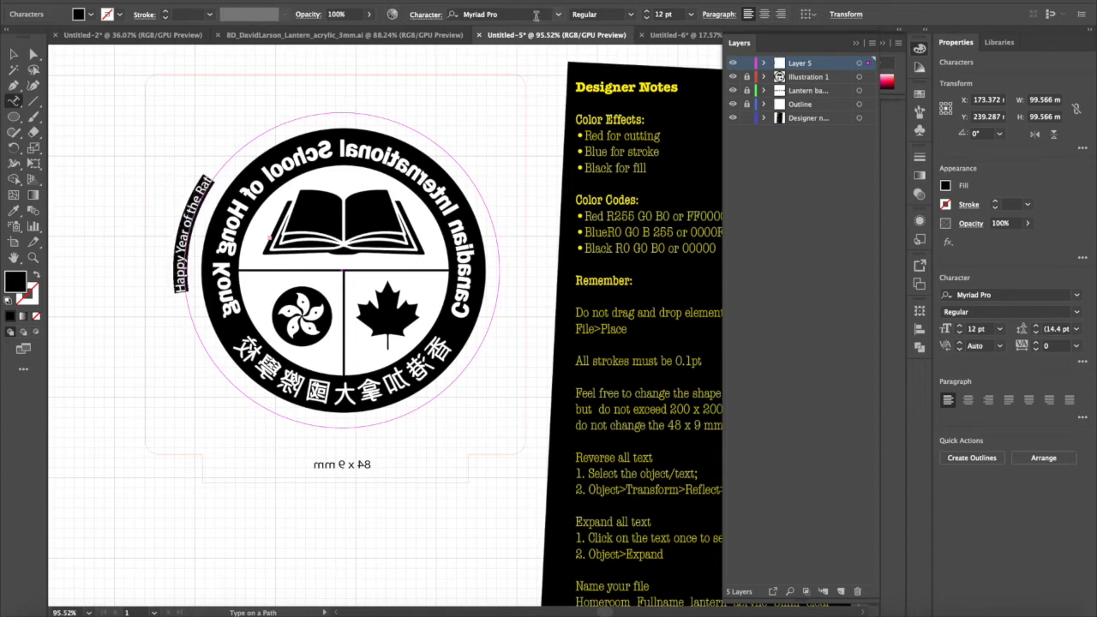
pyautogui.click(558, 15)
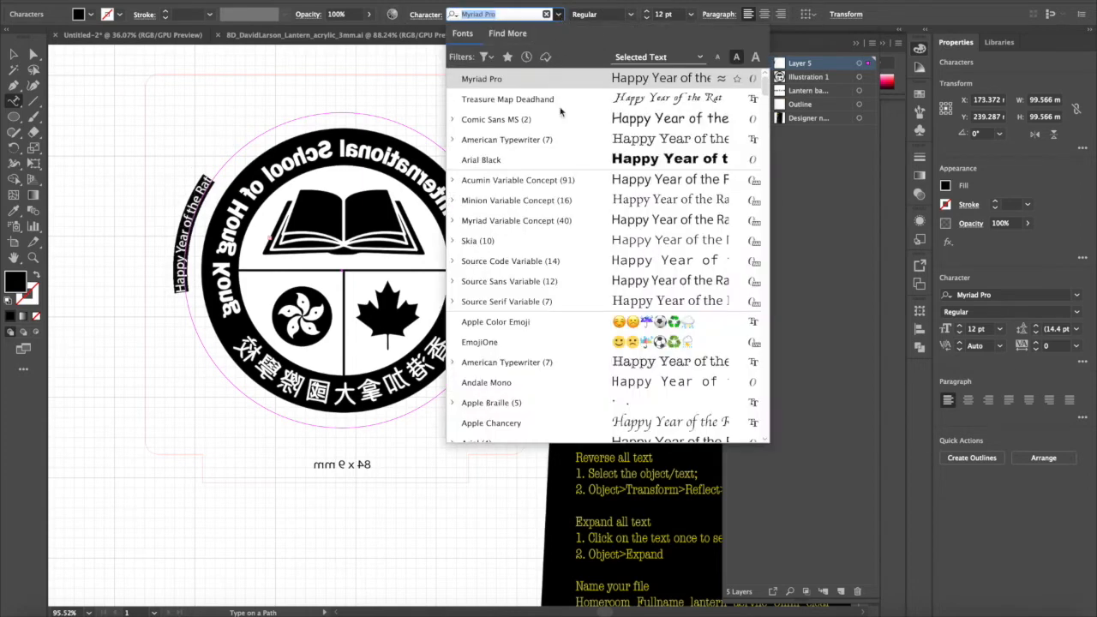
pyautogui.click(548, 101)
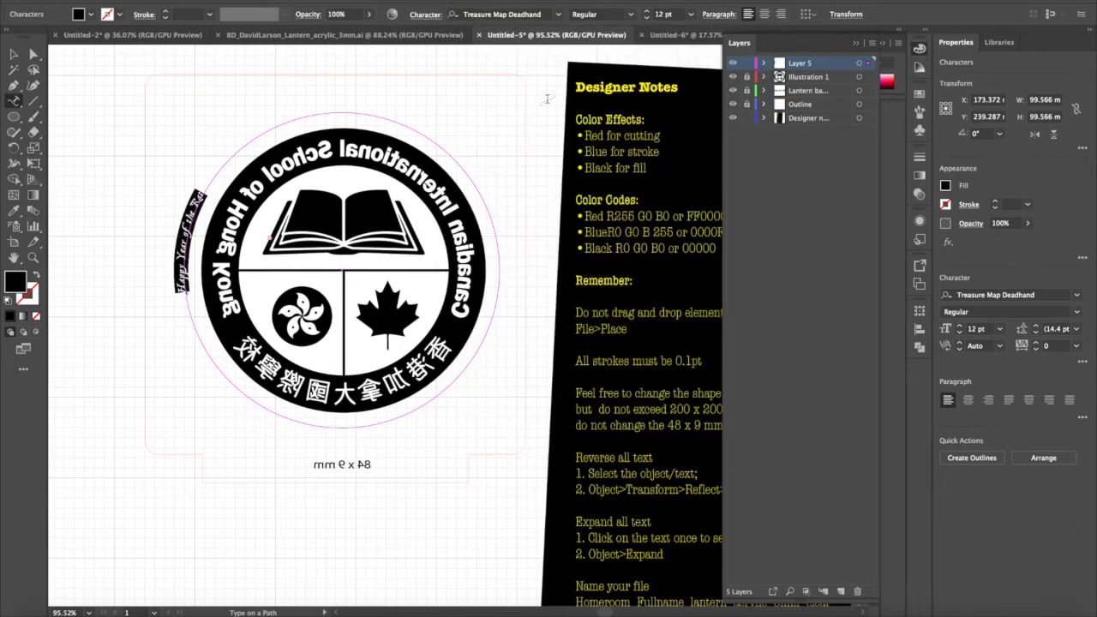
pyautogui.click(648, 15)
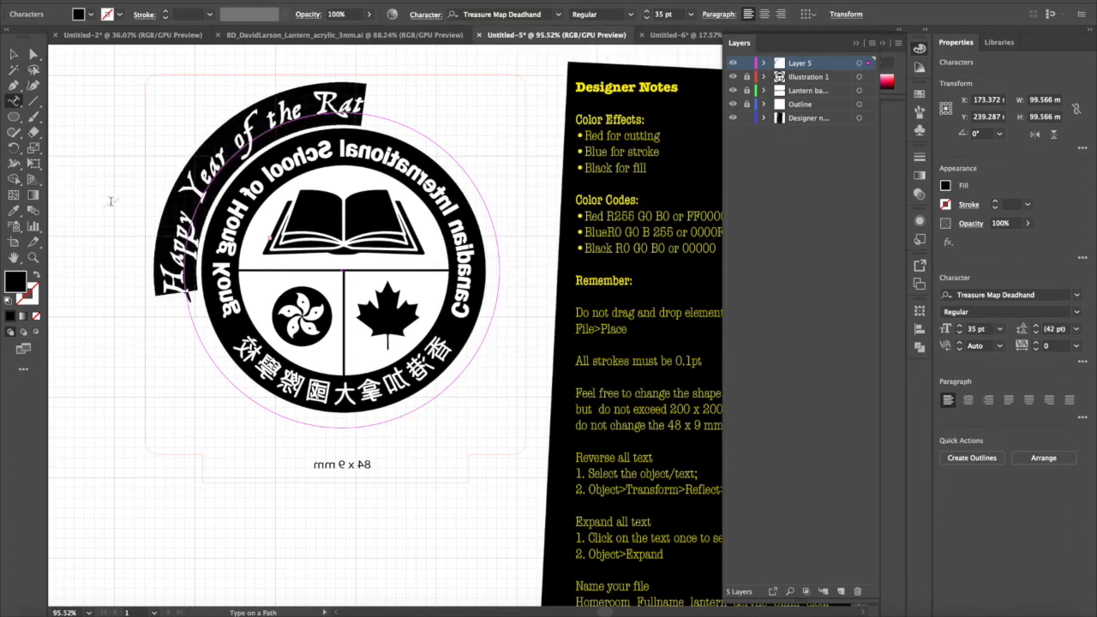
pyautogui.click(175, 292)
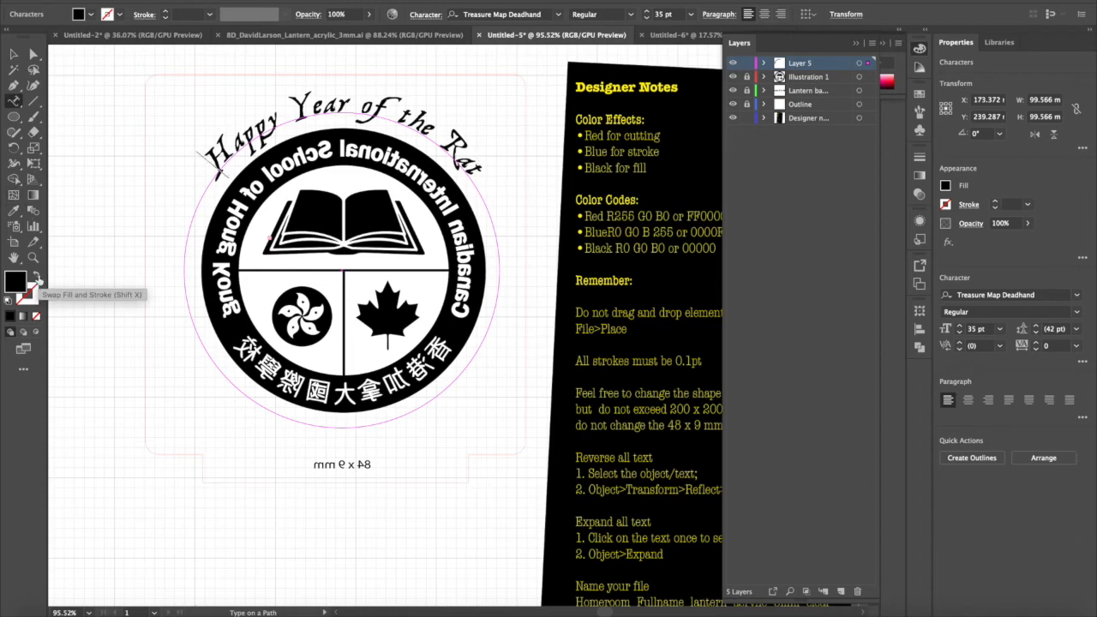
# Step: Give the path text no fill and a blue 0000FF stroke of 0.1 pt
pyautogui.tripleClick(241, 146)
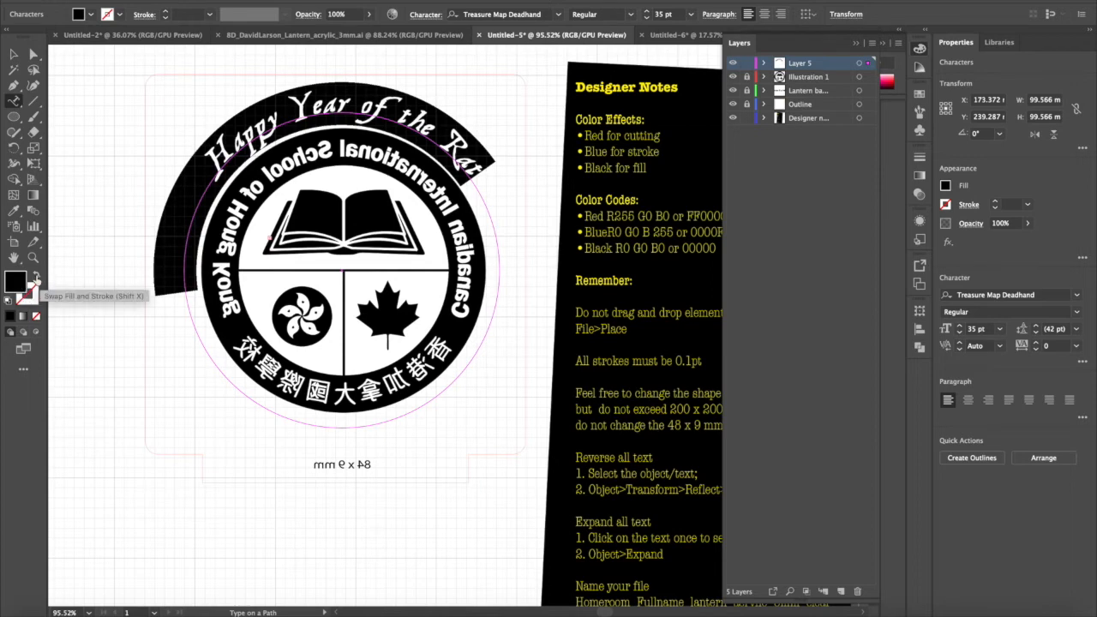
pyautogui.click(35, 275)
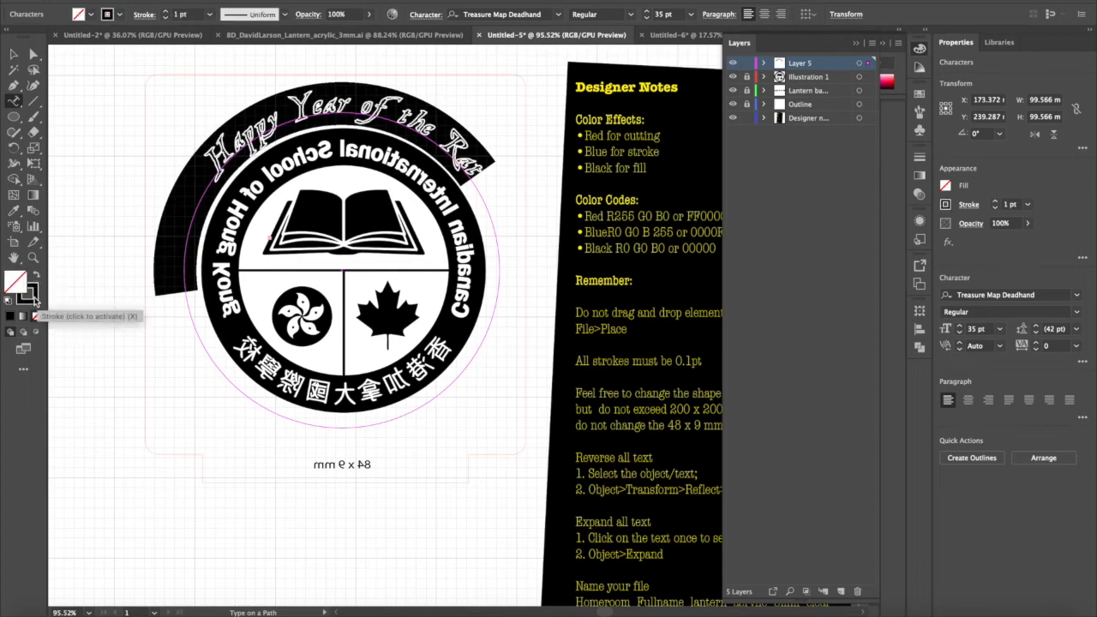
pyautogui.click(34, 297)
pyautogui.doubleClick(34, 297)
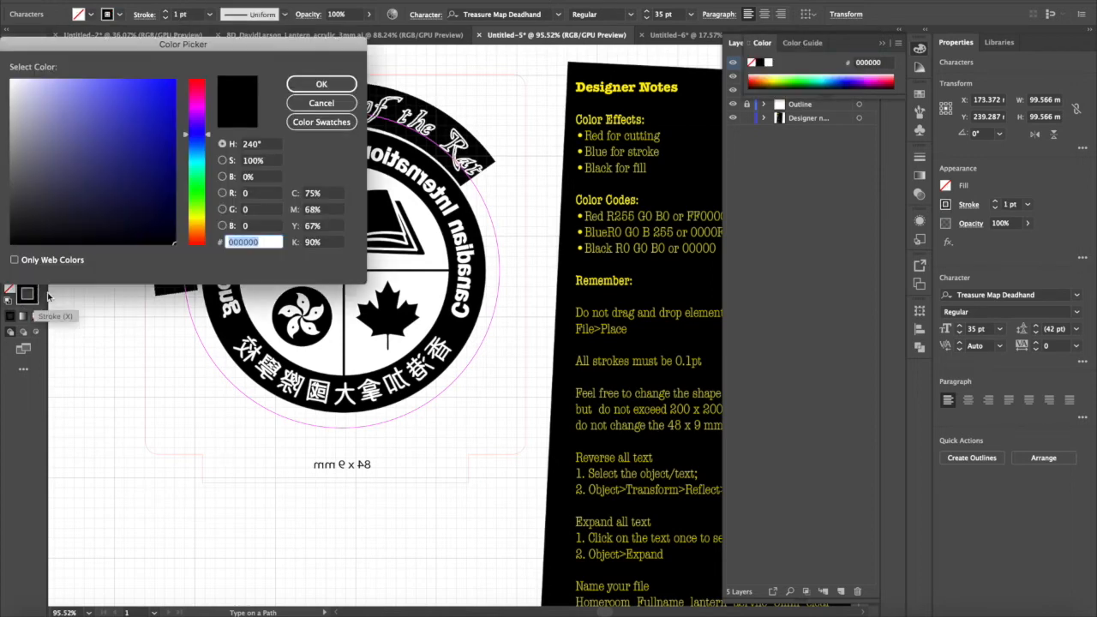
pyautogui.click(244, 226)
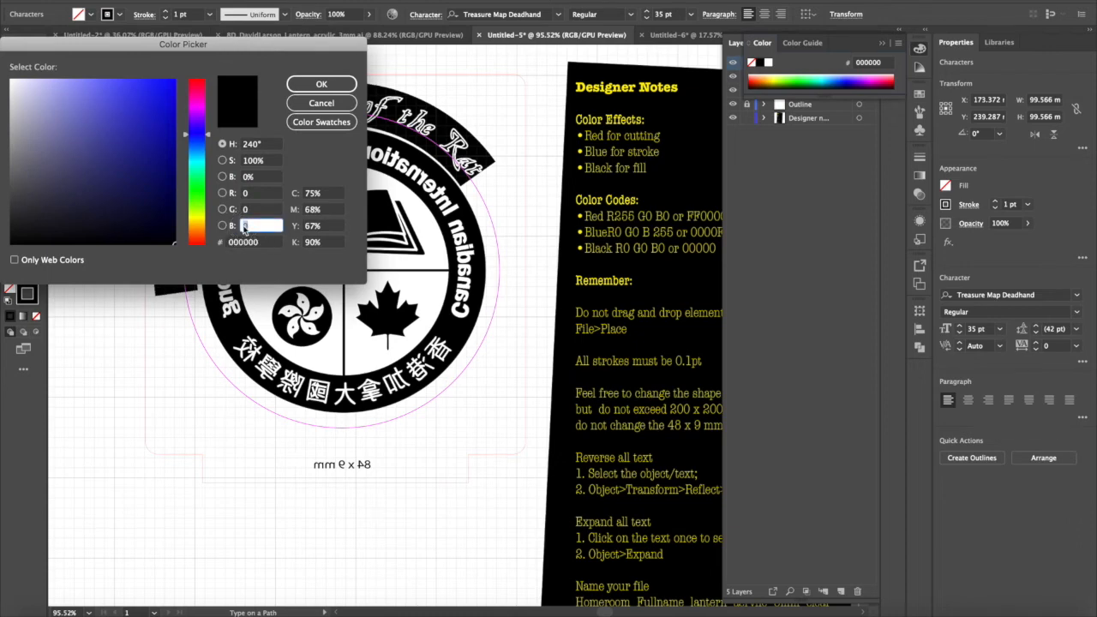
pyautogui.click(321, 84)
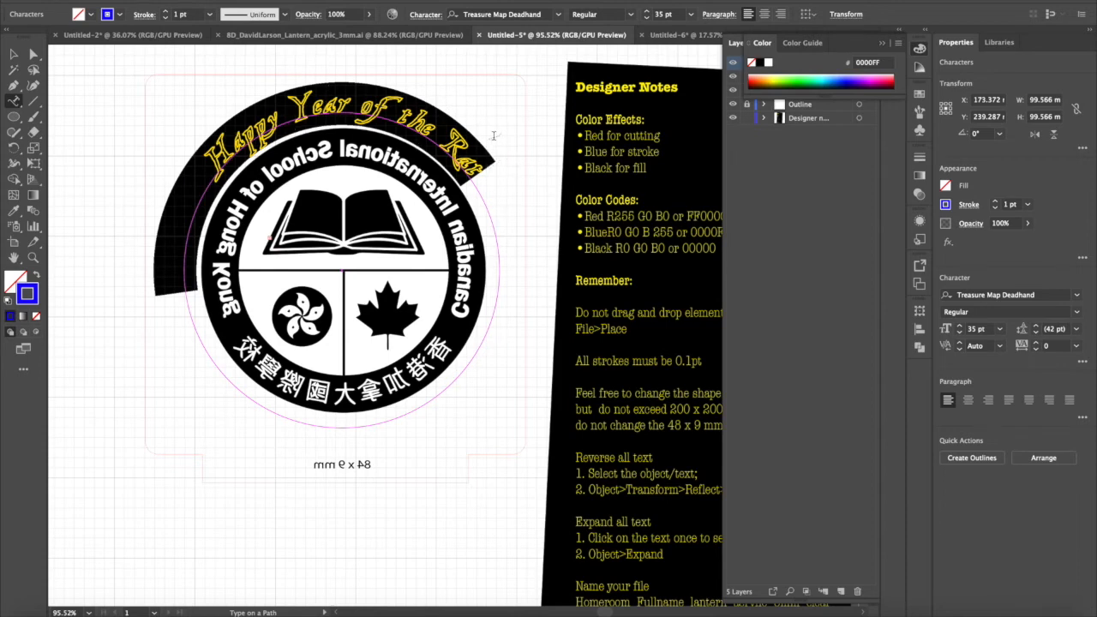
pyautogui.click(1009, 204)
pyautogui.press('Return')
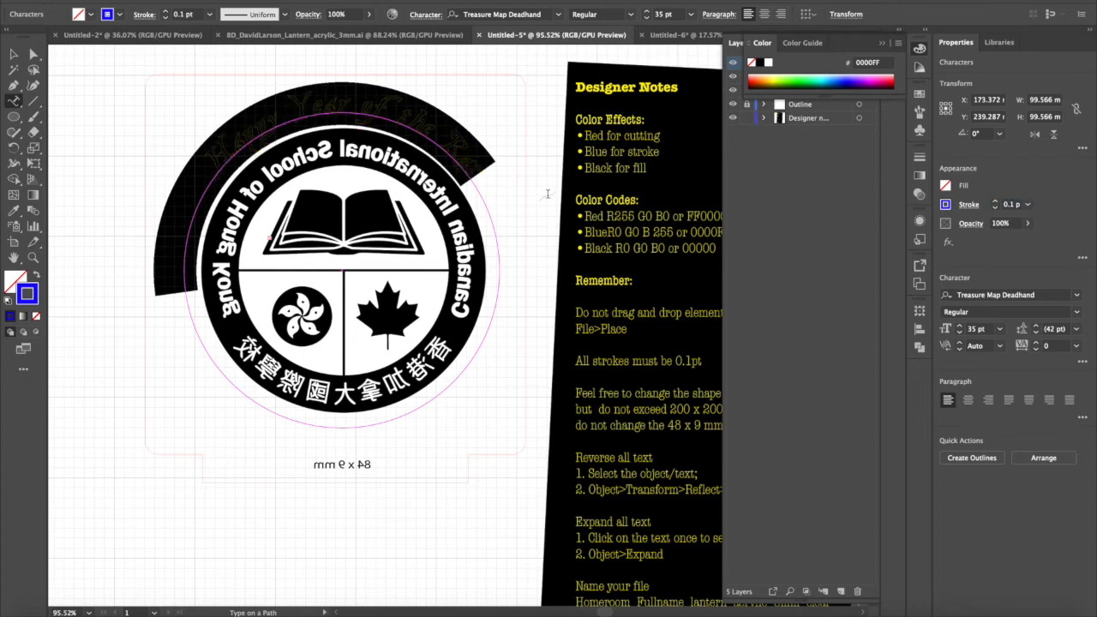
# Step: Reflect the path text across the vertical axis
pyautogui.click(14, 54)
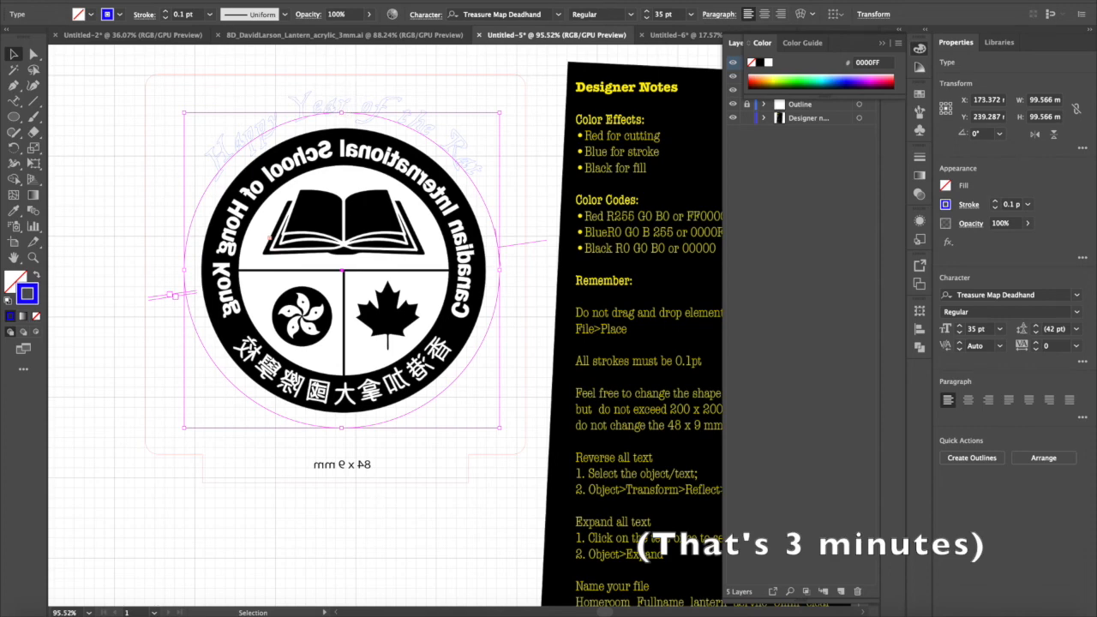
pyautogui.click(162, 2)
pyautogui.moveTo(209, 0)
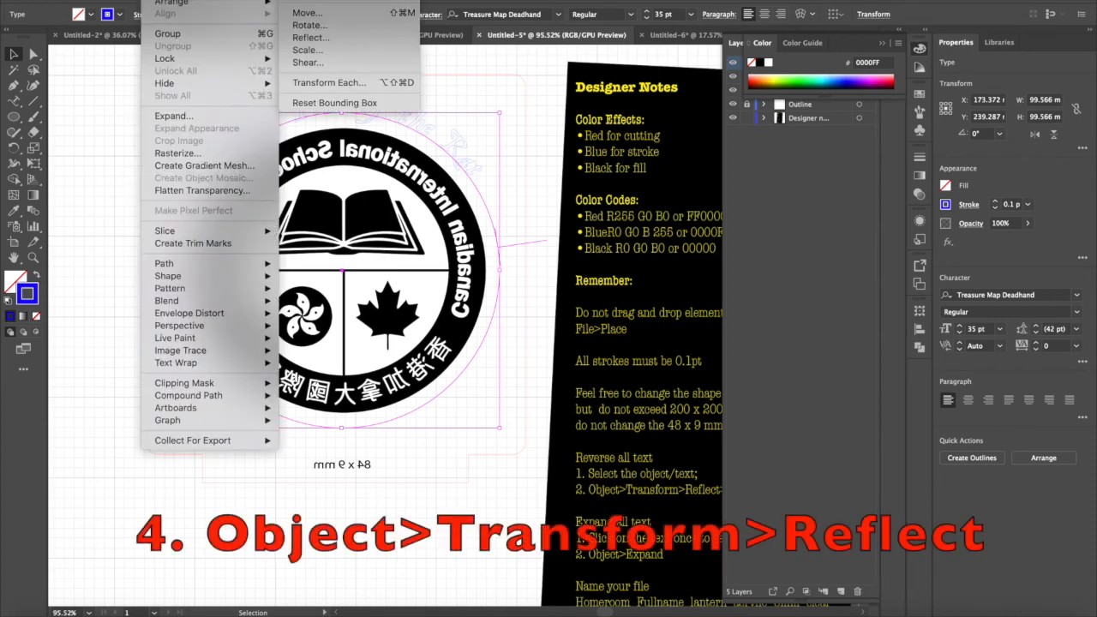
pyautogui.click(310, 38)
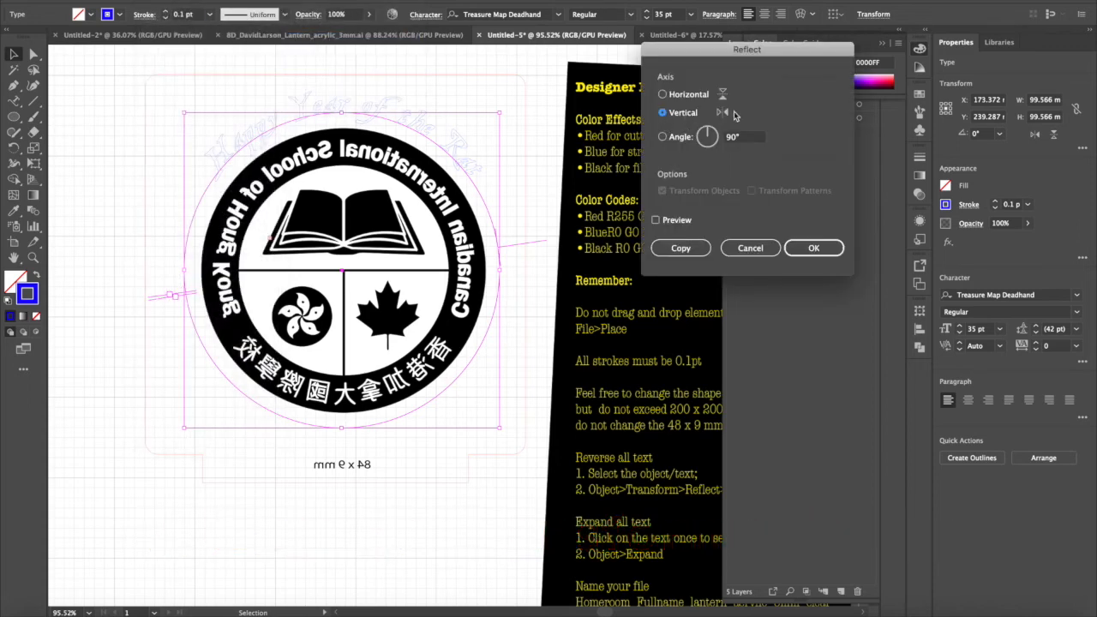
pyautogui.click(823, 248)
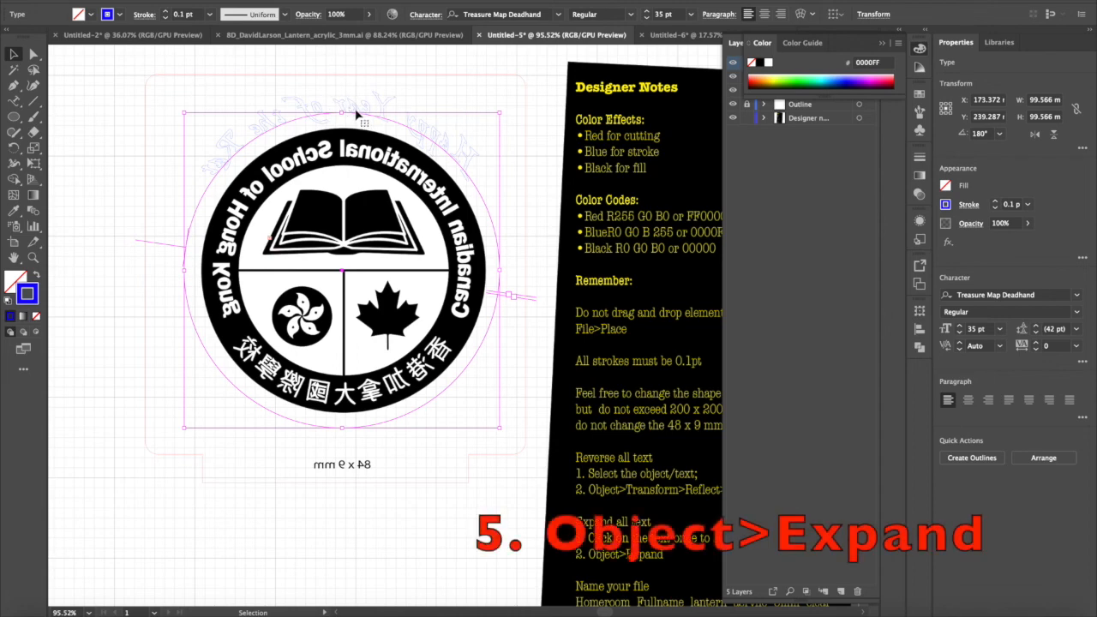
# Step: Expand the mirrored path text into outlines
pyautogui.click(161, 0)
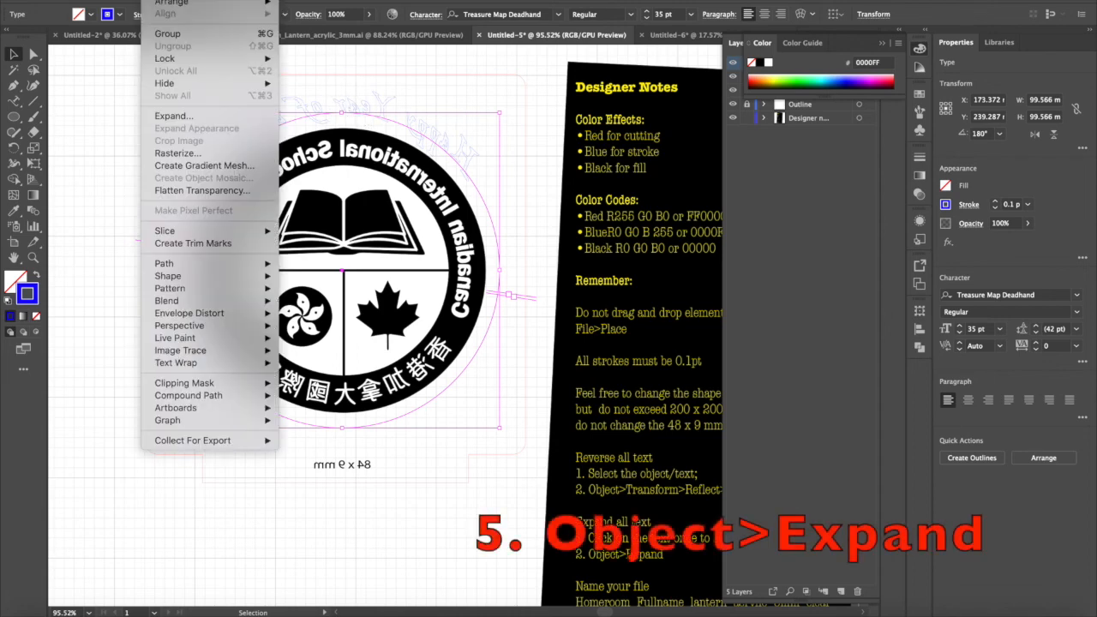
pyautogui.click(155, 118)
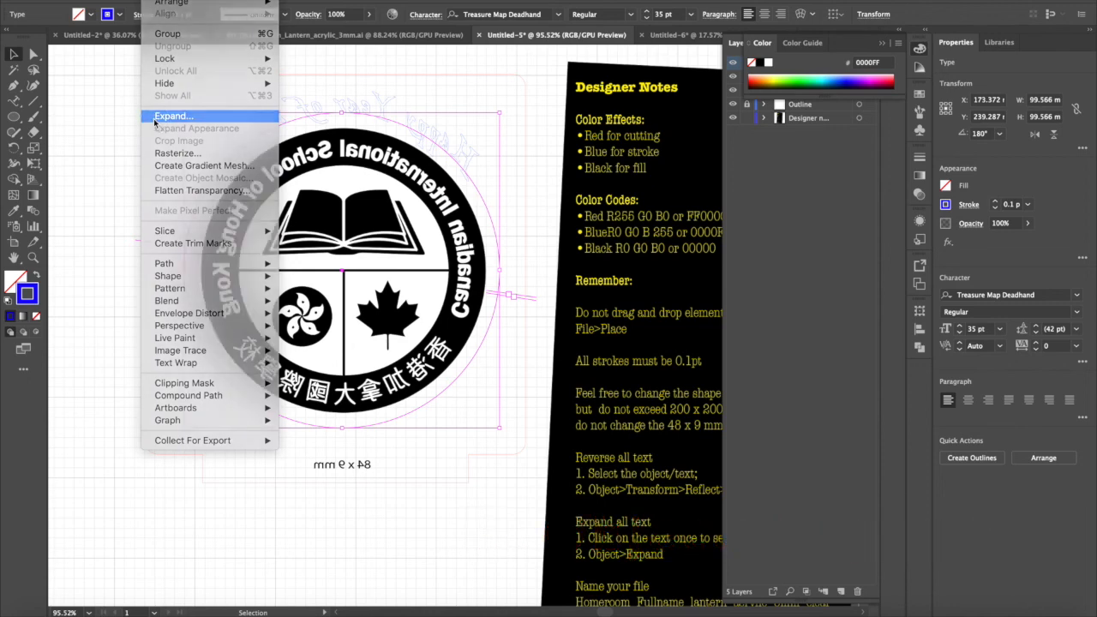
pyautogui.click(116, 229)
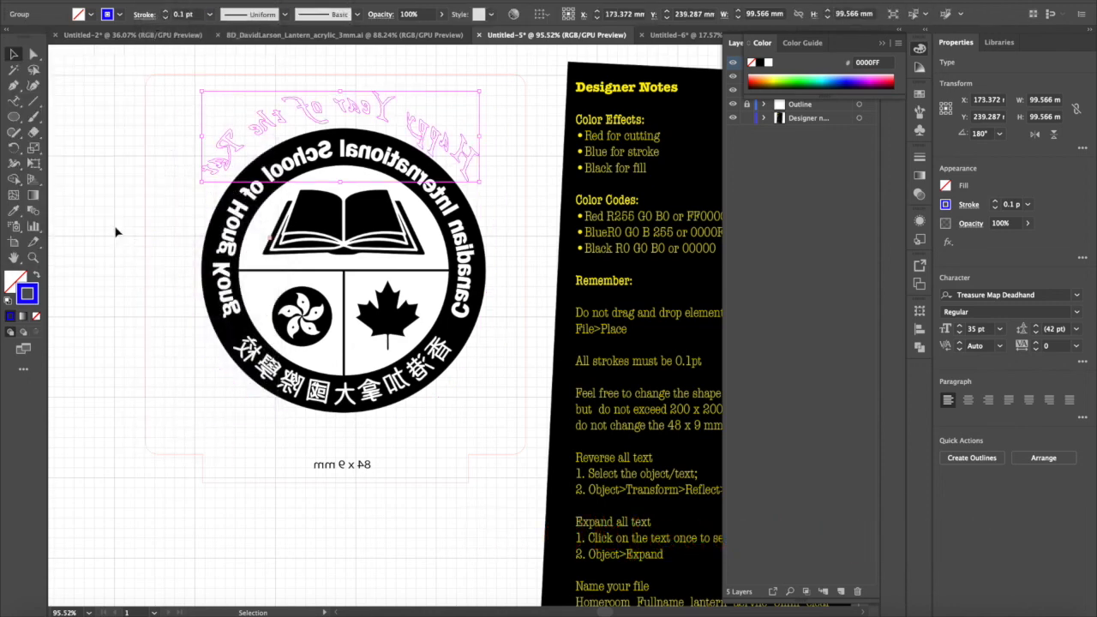
# Step: Stretch the expanded lettering on both sides to about 110.7 mm wide and 29 mm high above the emblem
pyautogui.moveTo(341, 182)
pyautogui.mouseDown()
pyautogui.moveTo(334, 283)
pyautogui.moveTo(342, 183)
pyautogui.mouseUp()
pyautogui.moveTo(482, 138); pyautogui.dragTo(520, 138)
pyautogui.moveTo(203, 139); pyautogui.dragTo(169, 138)
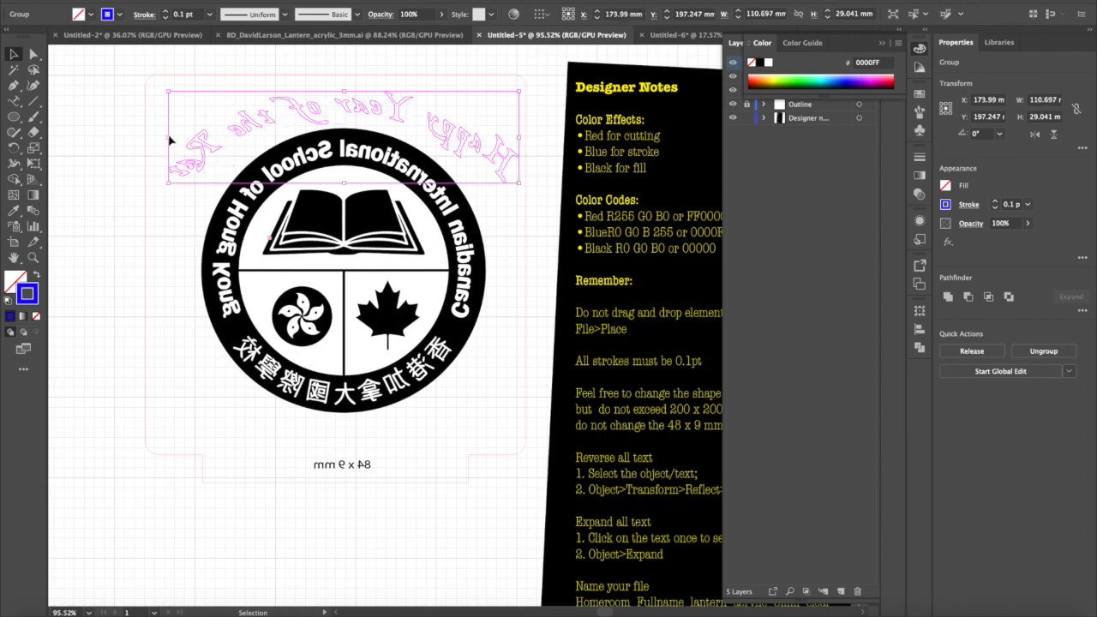